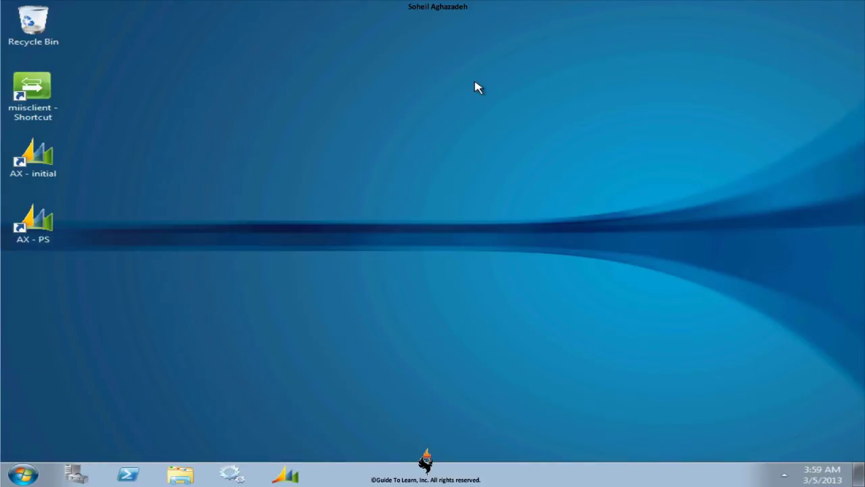
- Launch the Dynamics AX client from the 'AX - initial' desktop shortcut
{"action": "double_click", "coordinate": [34, 156]}
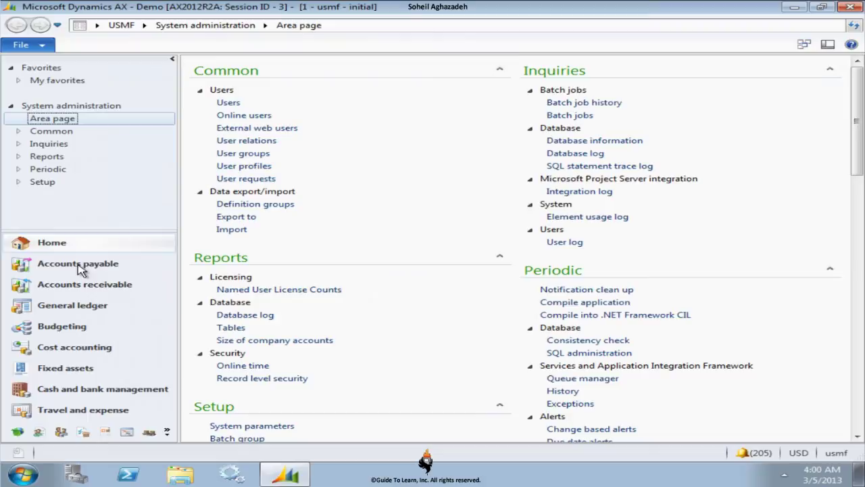
- Show the Home role center, enlarging the navigation pane to reveal more modules, then restoring it
{"action": "left_click", "coordinate": [52, 243]}
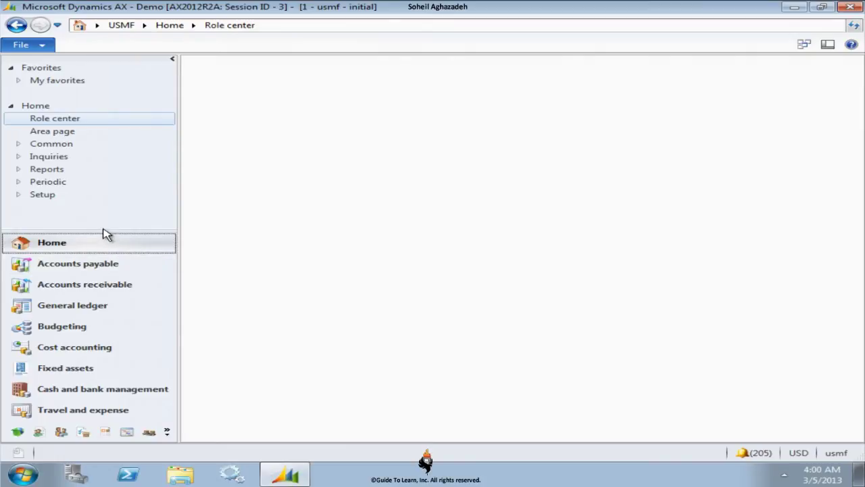
{"action": "left_click_drag", "start_coordinate": [113, 217], "coordinate": [125, 142]}
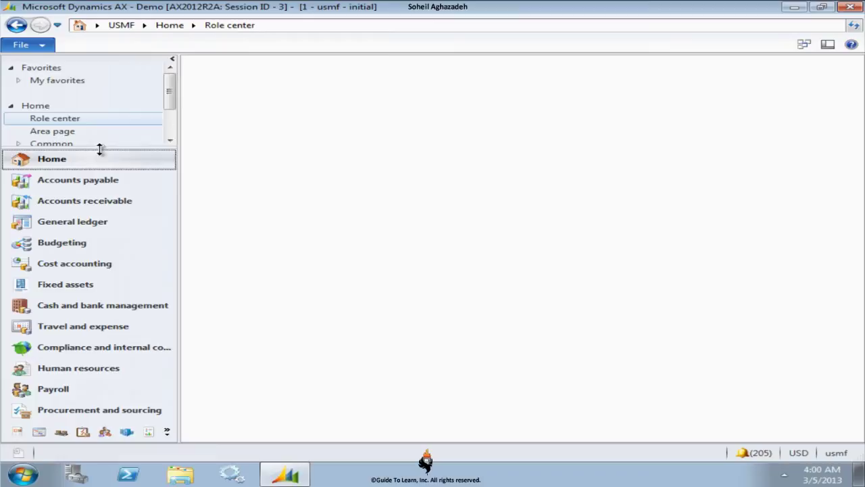
{"action": "left_click_drag", "start_coordinate": [101, 147], "coordinate": [108, 103]}
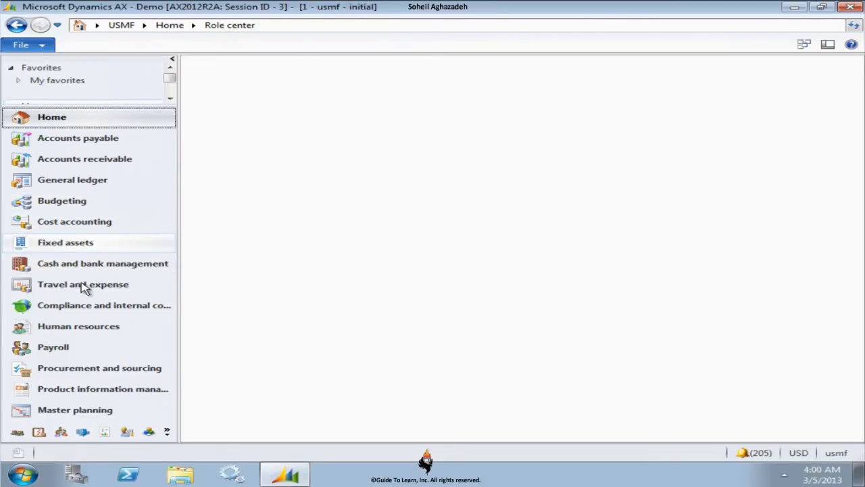
{"action": "left_click", "coordinate": [130, 112]}
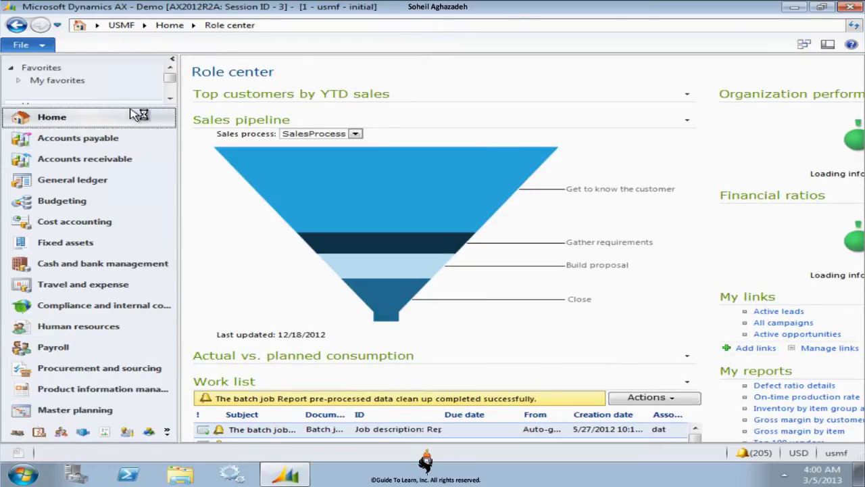
{"action": "mouse_move", "coordinate": [418, 226]}
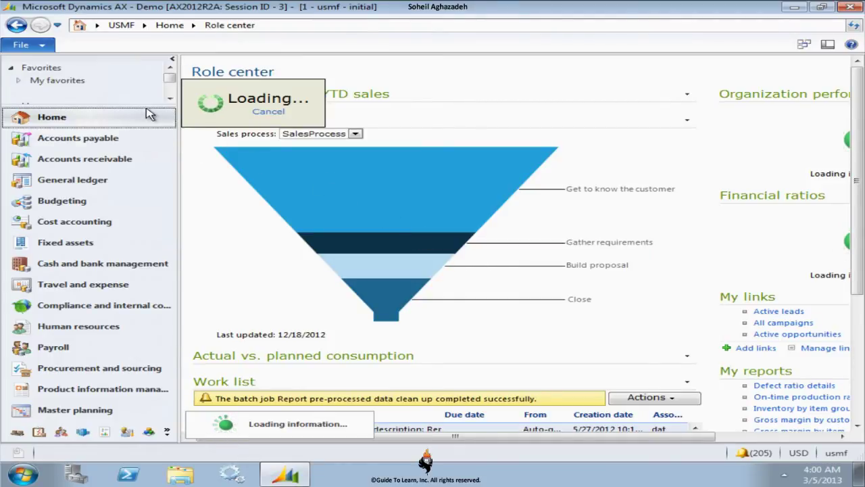
{"action": "left_click_drag", "start_coordinate": [143, 105], "coordinate": [132, 213]}
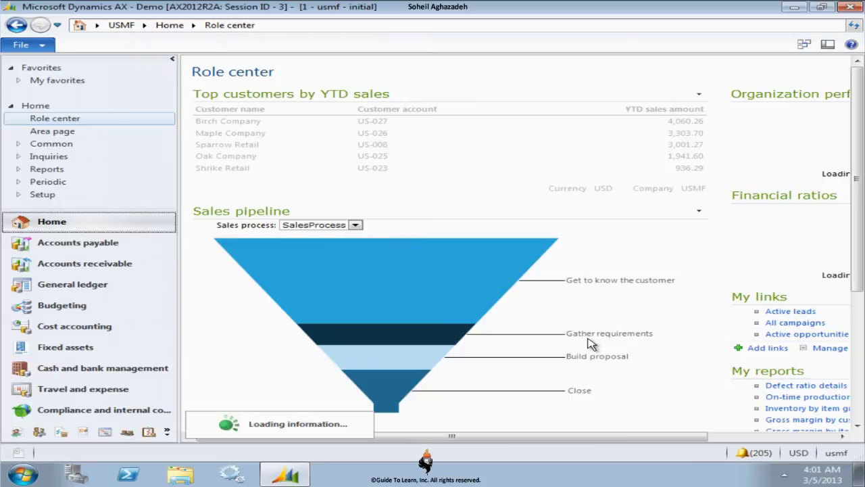
{"action": "mouse_move", "coordinate": [436, 263]}
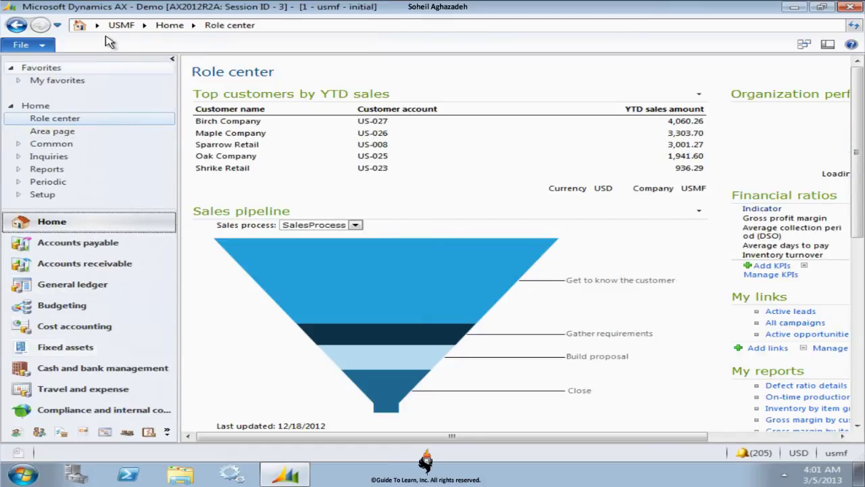
{"action": "left_click", "coordinate": [145, 25]}
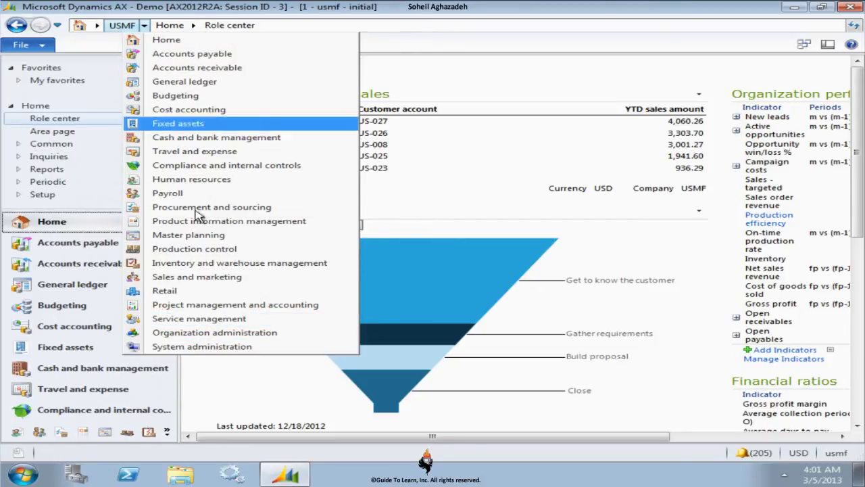
{"action": "left_click", "coordinate": [157, 20]}
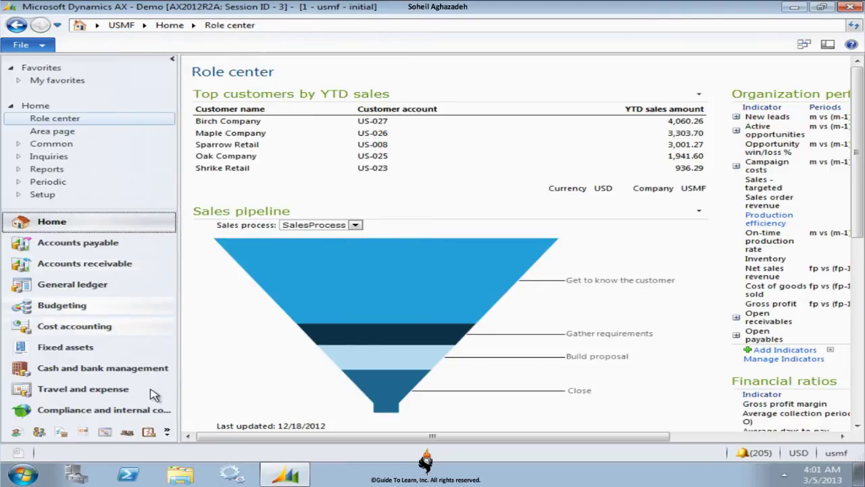
{"action": "left_click", "coordinate": [166, 431]}
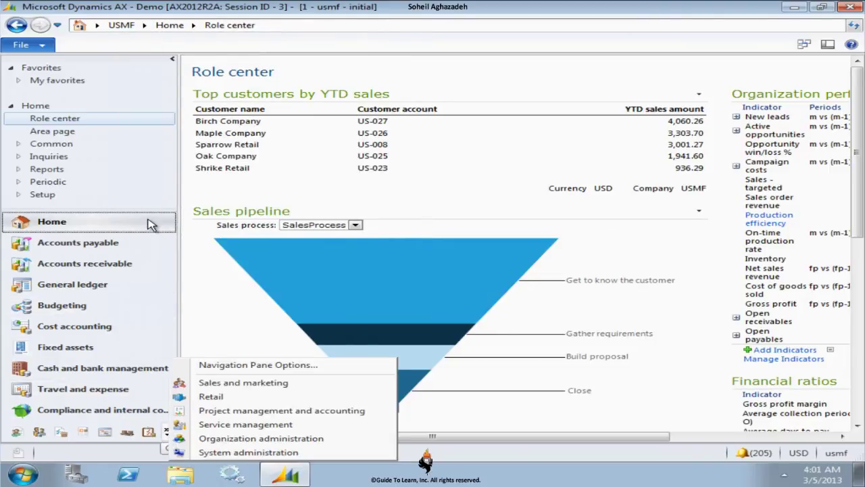
{"action": "left_click", "coordinate": [98, 27]}
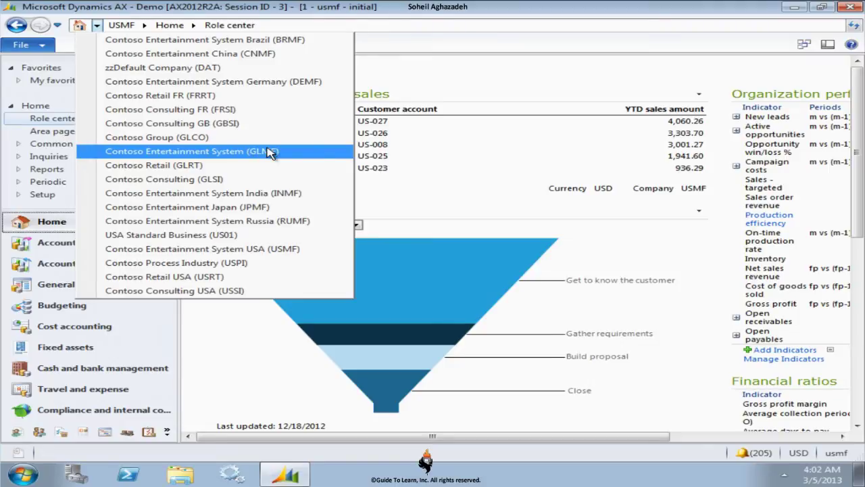
{"action": "left_click", "coordinate": [261, 250]}
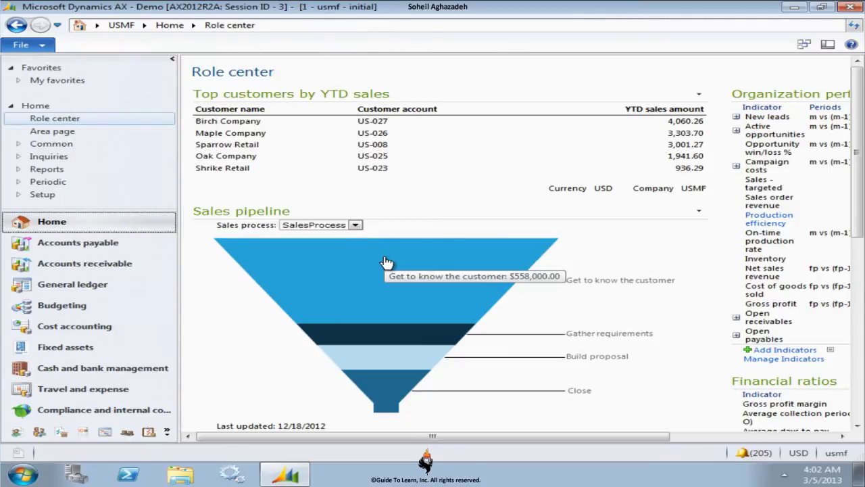
- Go to System administration via the breadcrumb, collapse all five sections, then re-expand Common
{"action": "left_click", "coordinate": [143, 26]}
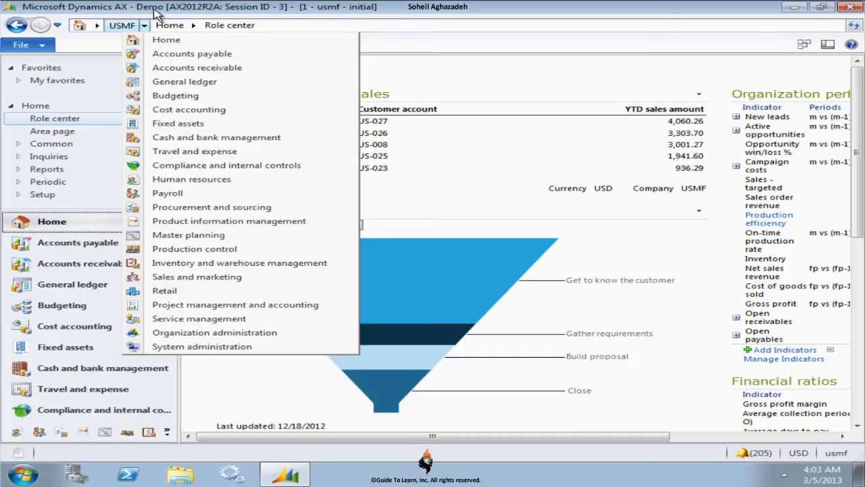
{"action": "left_click", "coordinate": [214, 348]}
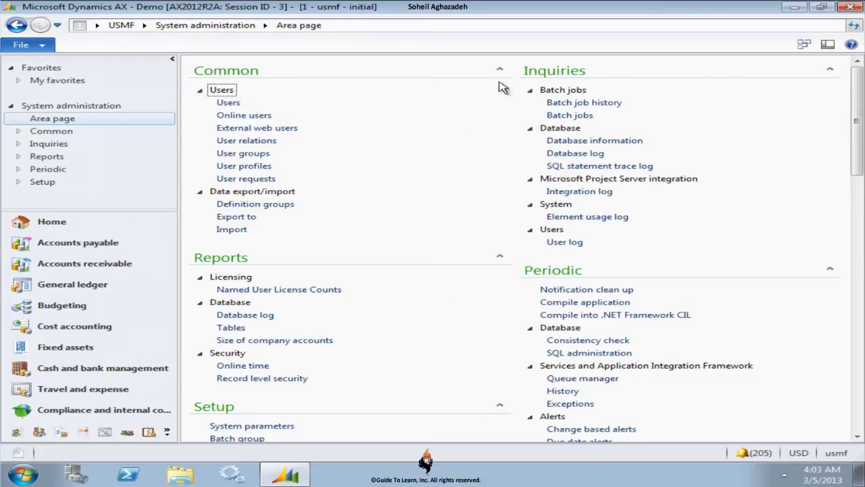
{"action": "left_click", "coordinate": [500, 71]}
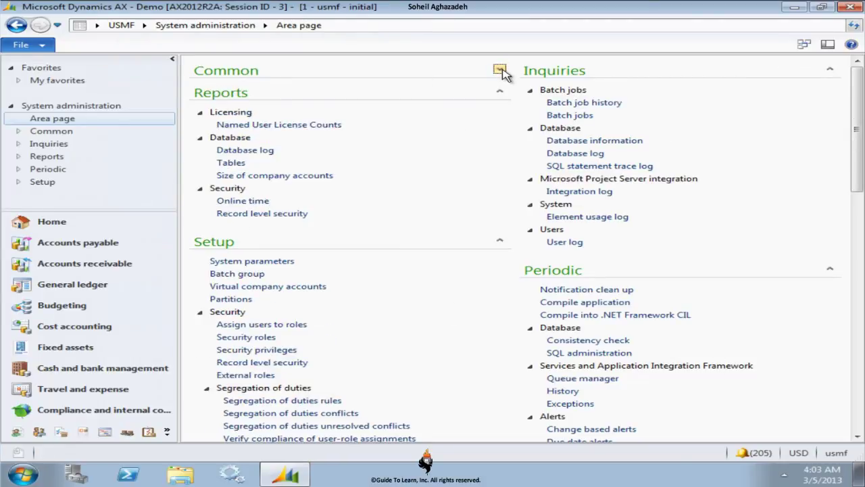
{"action": "left_click", "coordinate": [834, 71]}
{"action": "left_click", "coordinate": [830, 92]}
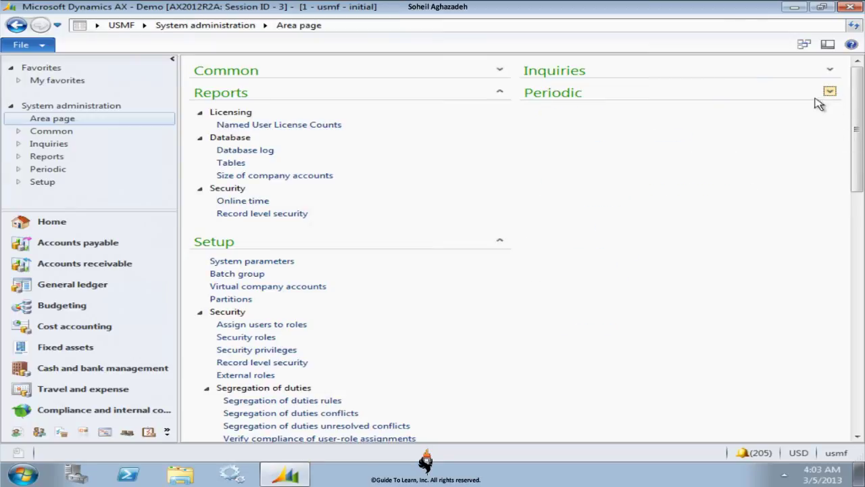
{"action": "left_click", "coordinate": [500, 91]}
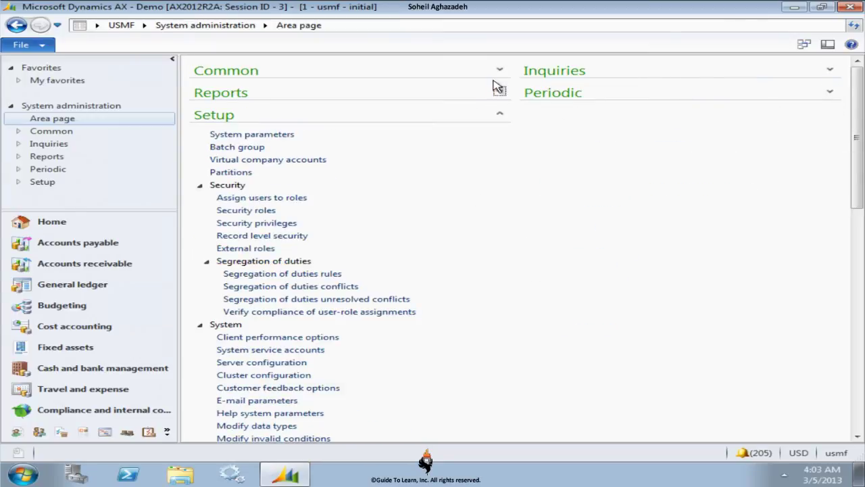
{"action": "left_click", "coordinate": [500, 114]}
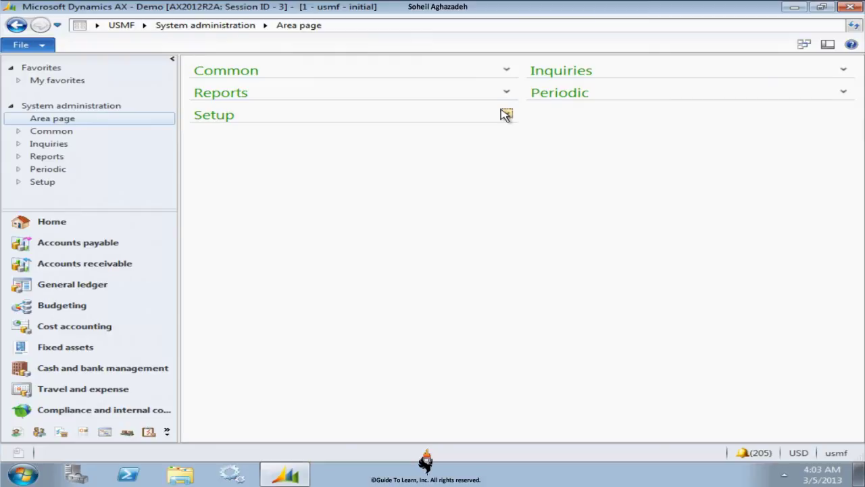
{"action": "left_click", "coordinate": [507, 70]}
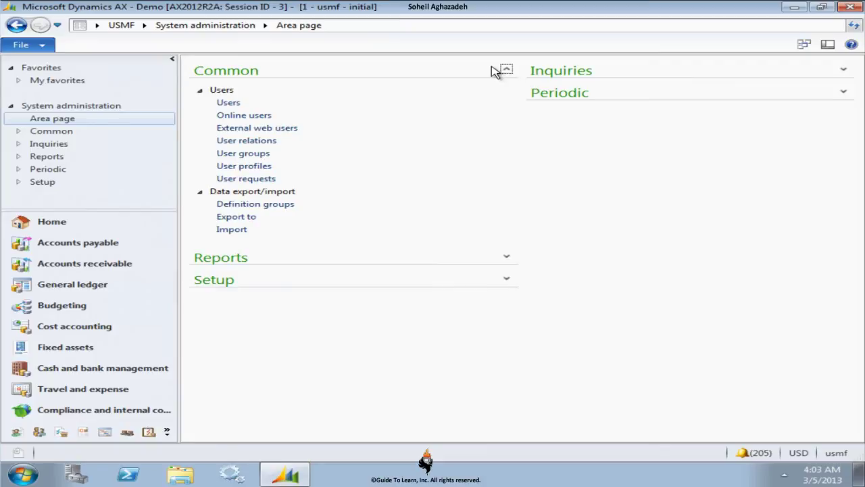
- Open Users and check the administrator row's Company column, which shows USMF
{"action": "left_click", "coordinate": [232, 105]}
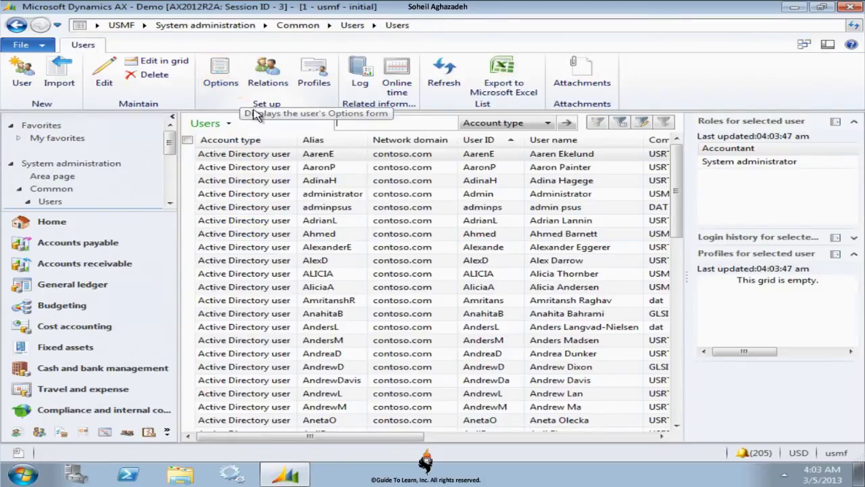
{"action": "left_click", "coordinate": [350, 195]}
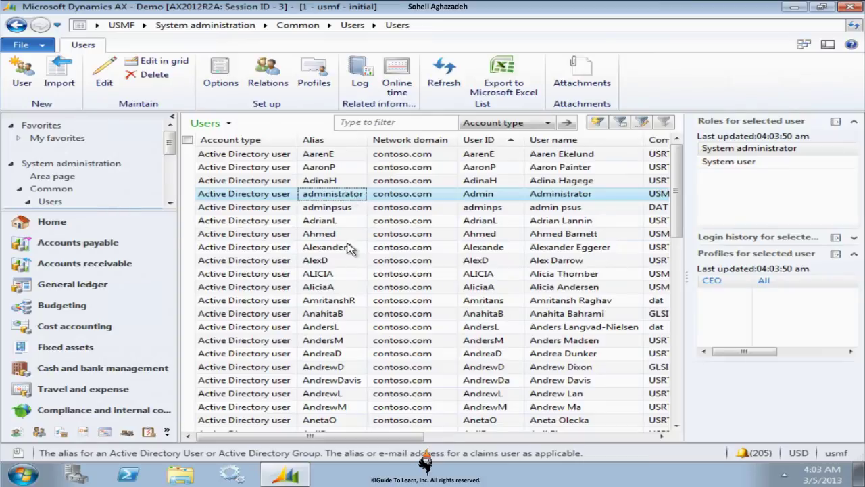
{"action": "left_click_drag", "start_coordinate": [342, 438], "coordinate": [379, 437]}
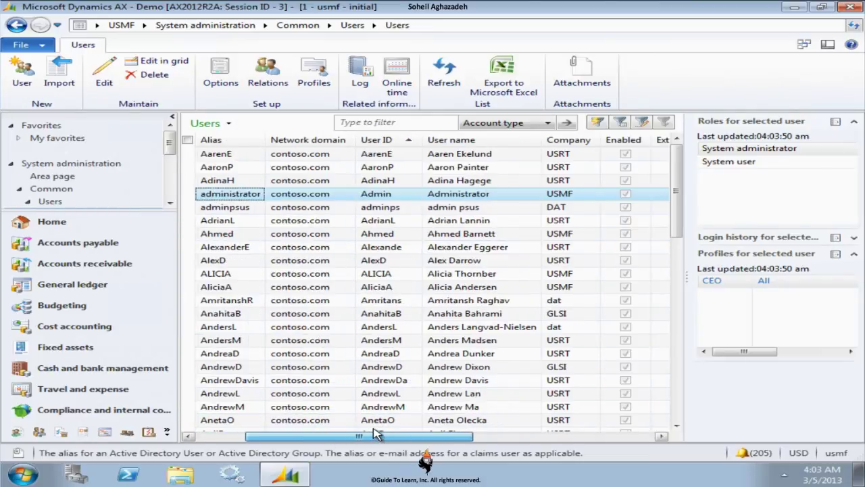
{"action": "left_click", "coordinate": [571, 194]}
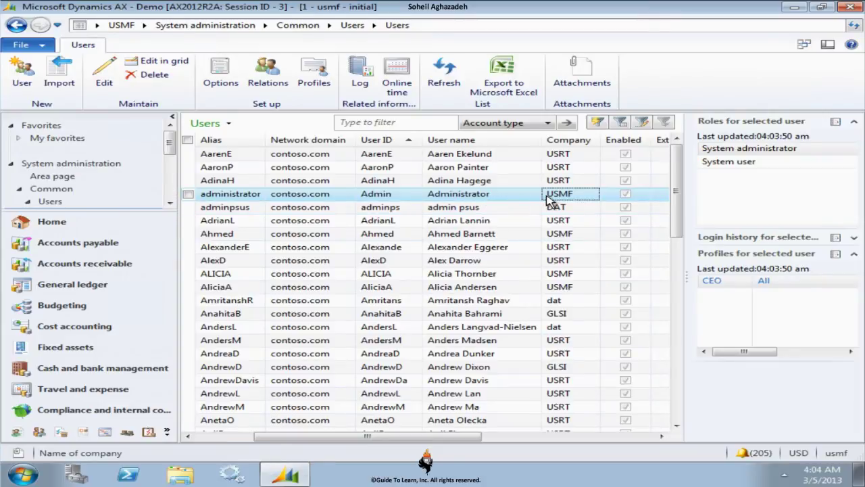
{"action": "mouse_move", "coordinate": [549, 201]}
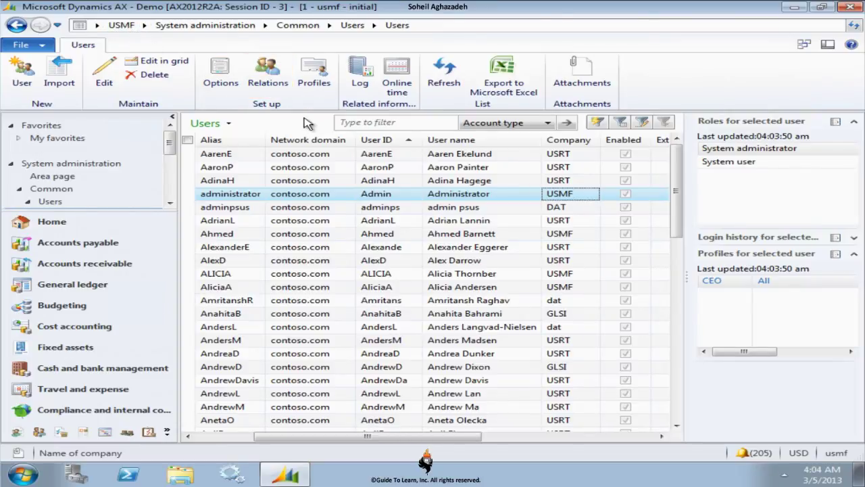
- Open User profiles maximized and view which users hold the CEO profile
{"action": "left_click", "coordinate": [313, 84]}
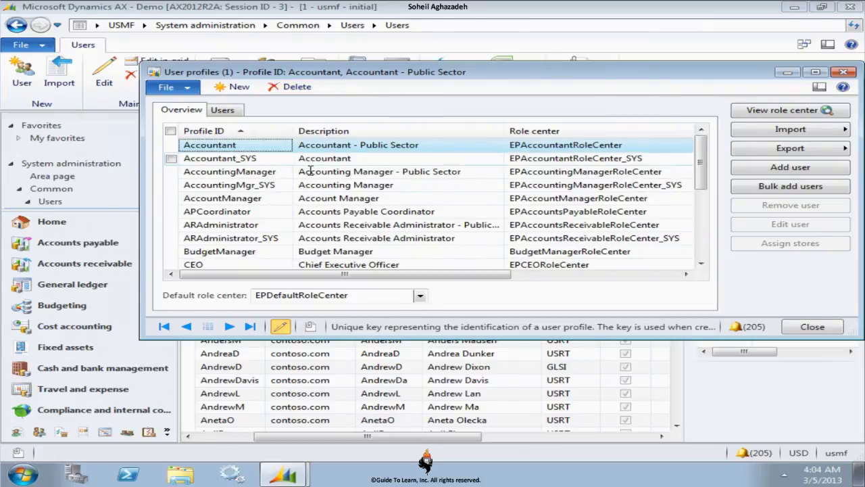
{"action": "left_click", "coordinate": [815, 71]}
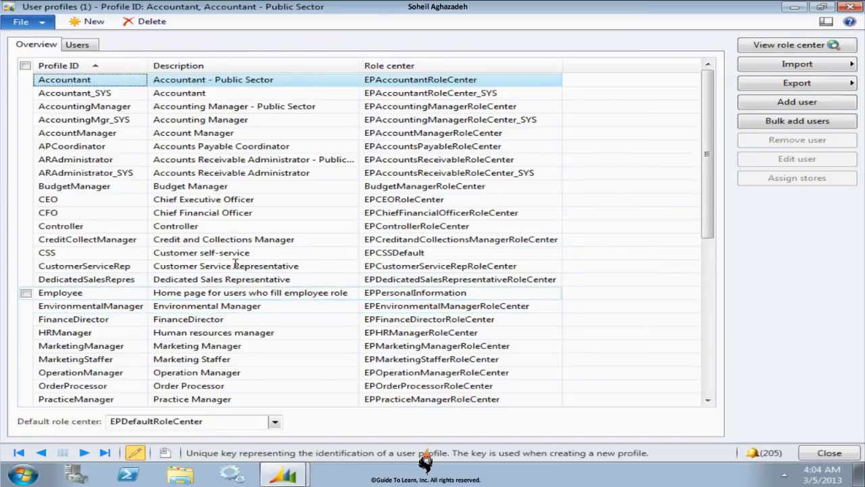
{"action": "left_click", "coordinate": [98, 205]}
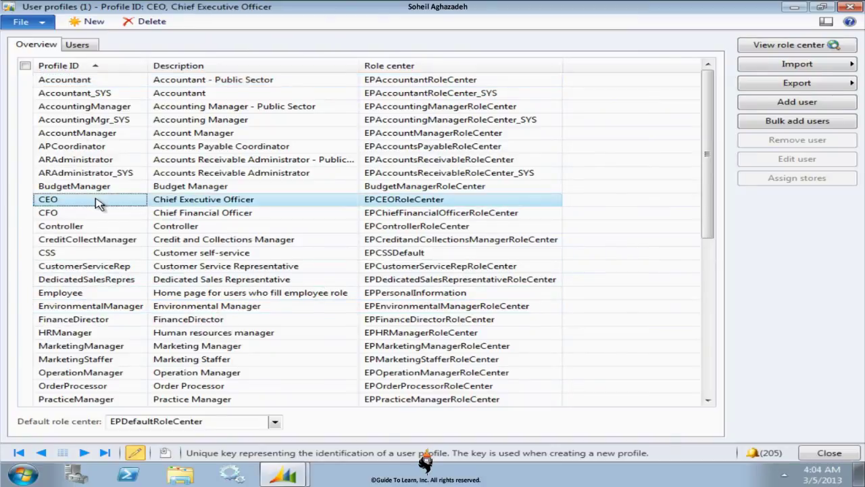
{"action": "left_click", "coordinate": [77, 45]}
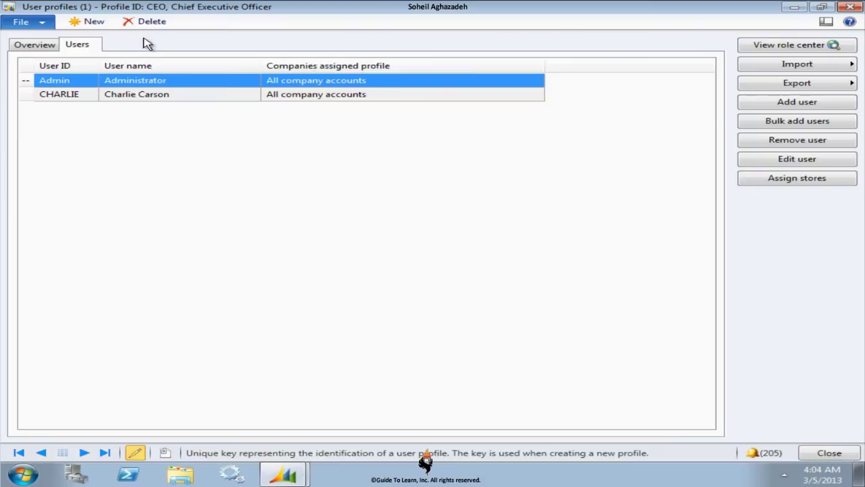
- Return to the profile overview and select the Employee profile
{"action": "left_click", "coordinate": [32, 44]}
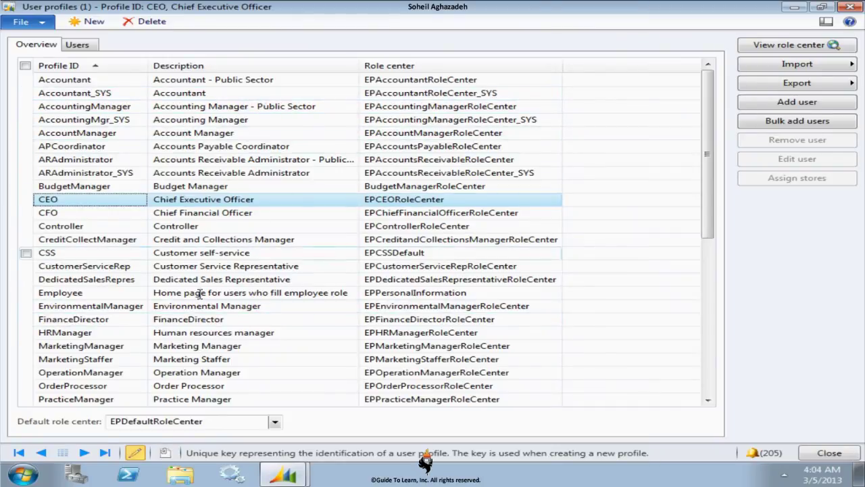
{"action": "left_click", "coordinate": [184, 293]}
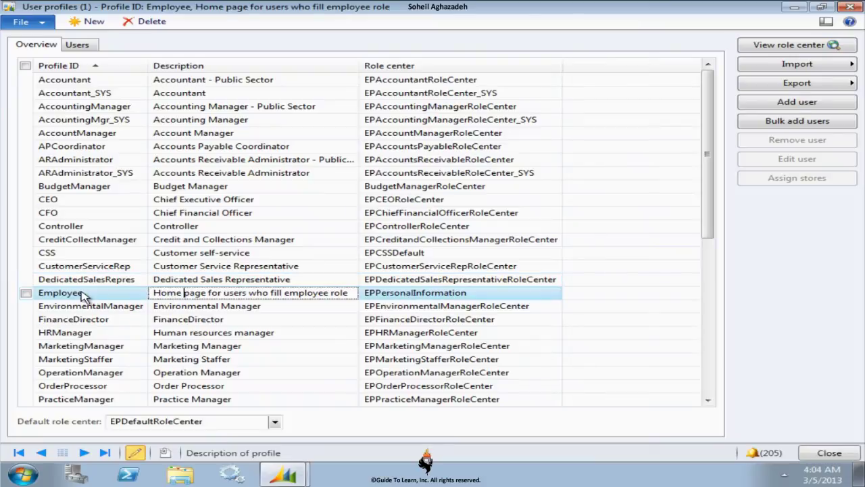
{"action": "left_click", "coordinate": [804, 47]}
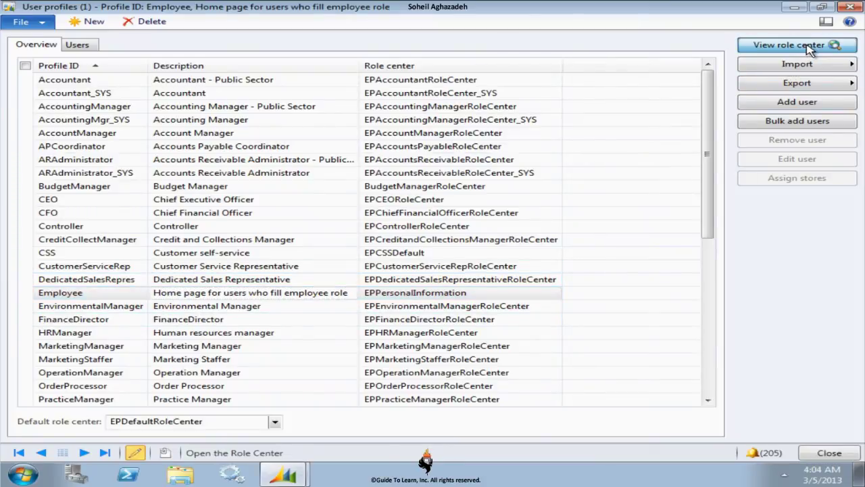
- View the Employee profile's Employee services role center in Enterprise Portal and scroll through it
{"action": "left_click", "coordinate": [809, 50]}
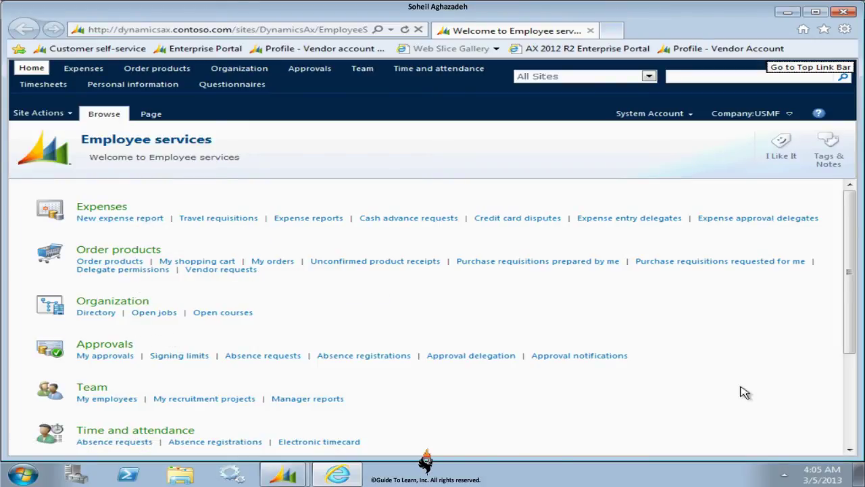
{"action": "scroll", "coordinate": [820, 285], "scroll_direction": "down", "scroll_amount": 3}
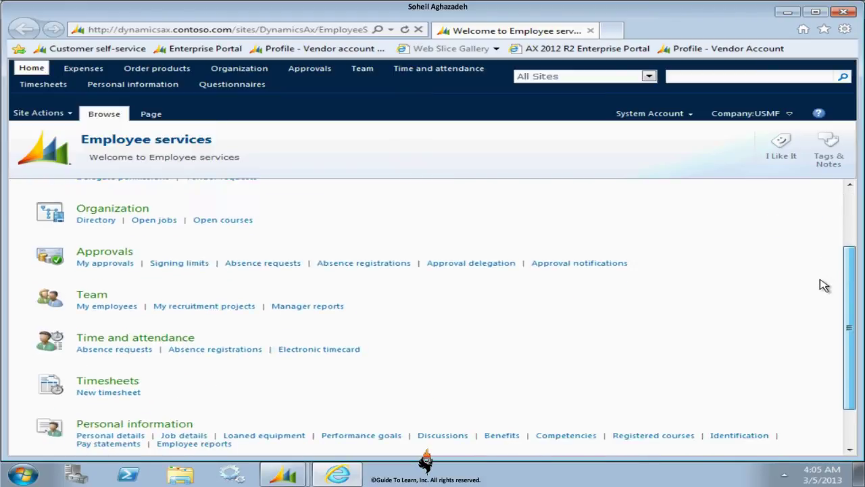
{"action": "scroll", "coordinate": [834, 272], "scroll_direction": "up", "scroll_amount": 3}
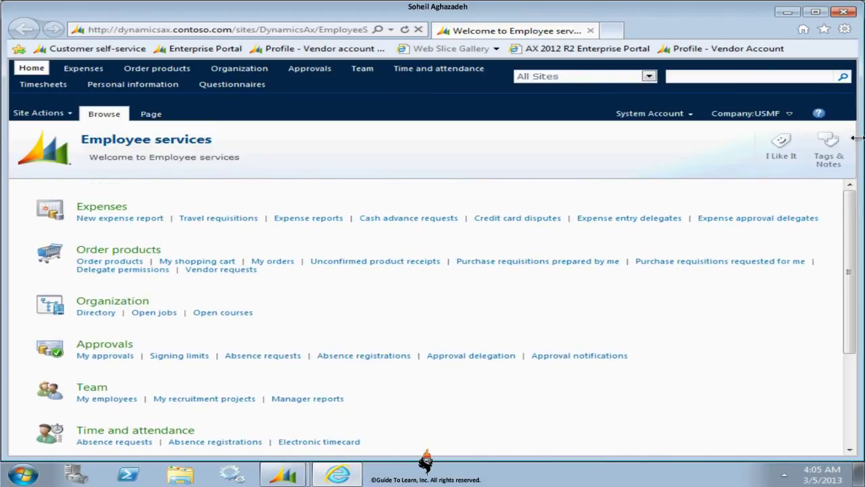
- Select the CFO profile and view its Chief financial officer role center in Enterprise Portal
{"action": "left_click", "coordinate": [788, 12]}
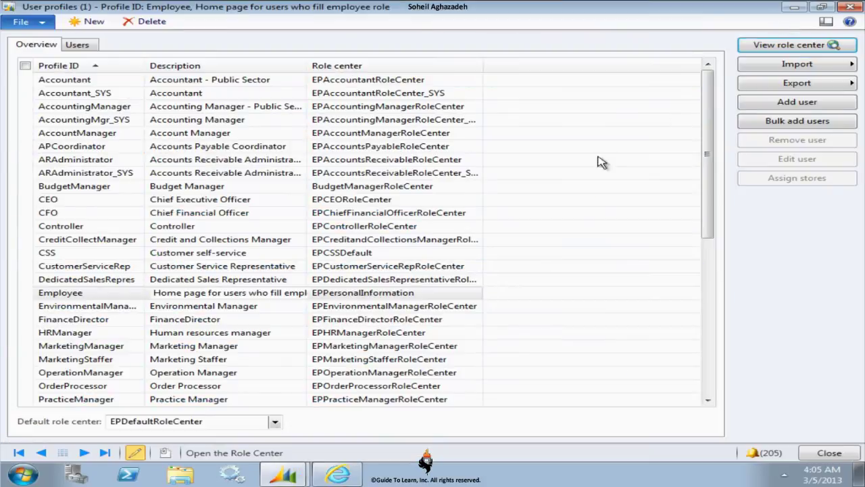
{"action": "left_click", "coordinate": [133, 215]}
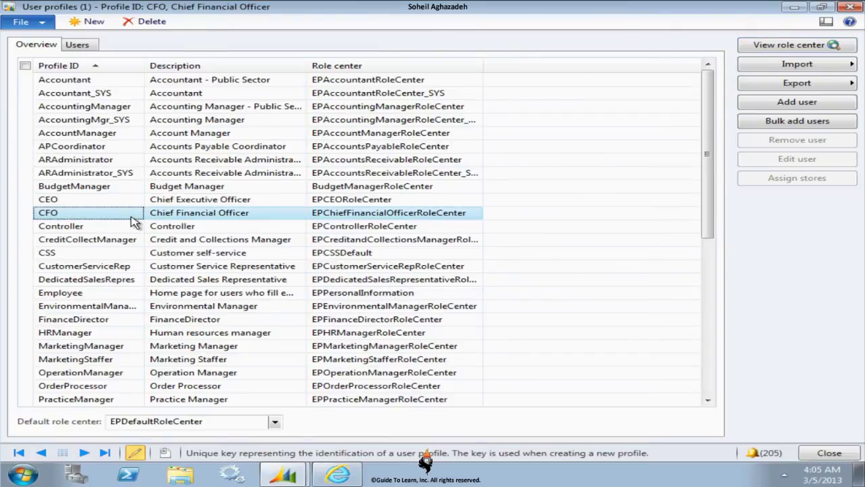
{"action": "left_click", "coordinate": [784, 45]}
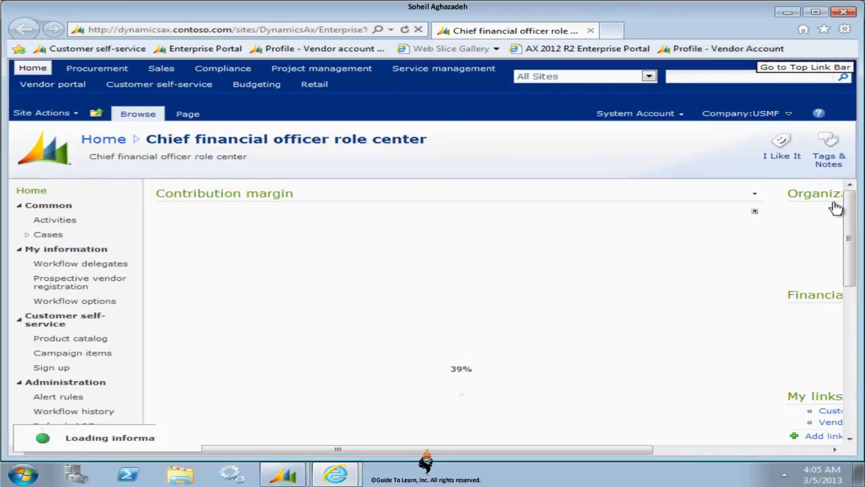
{"action": "scroll", "coordinate": [847, 245], "scroll_direction": "down", "scroll_amount": 1}
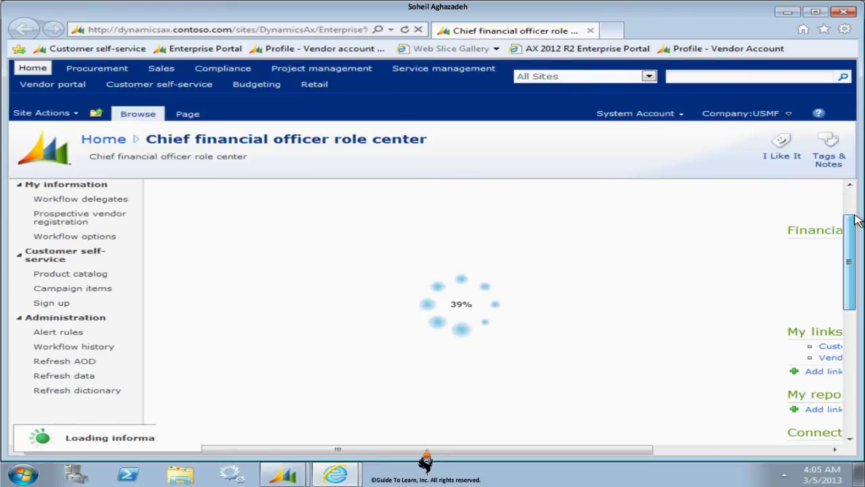
{"action": "scroll", "coordinate": [855, 218], "scroll_direction": "up", "scroll_amount": 1}
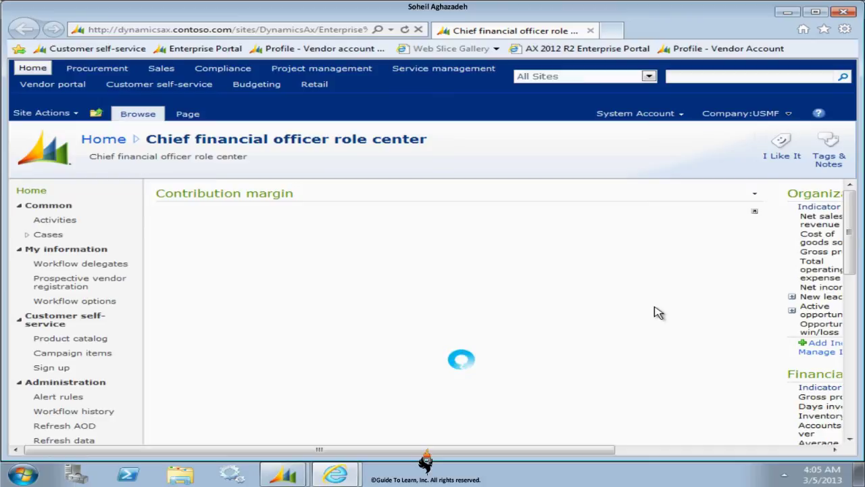
{"action": "mouse_move", "coordinate": [284, 473]}
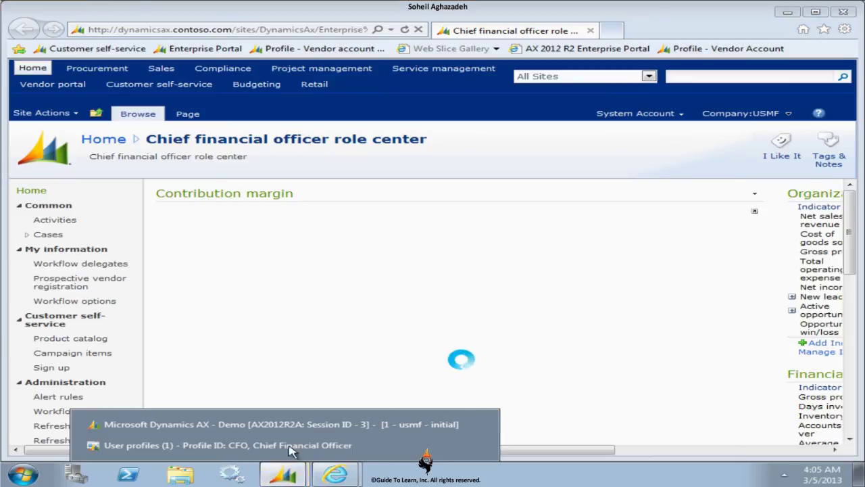
{"action": "left_click", "coordinate": [304, 426]}
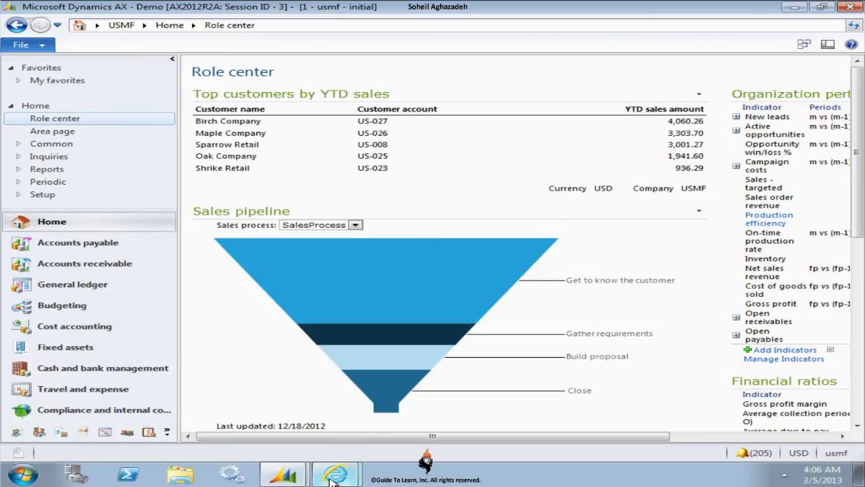
{"action": "mouse_move", "coordinate": [336, 474]}
{"action": "left_click", "coordinate": [361, 446]}
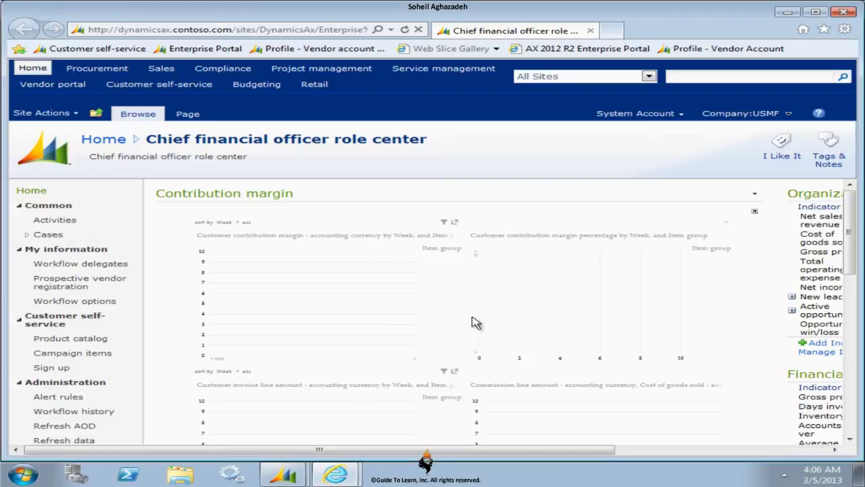